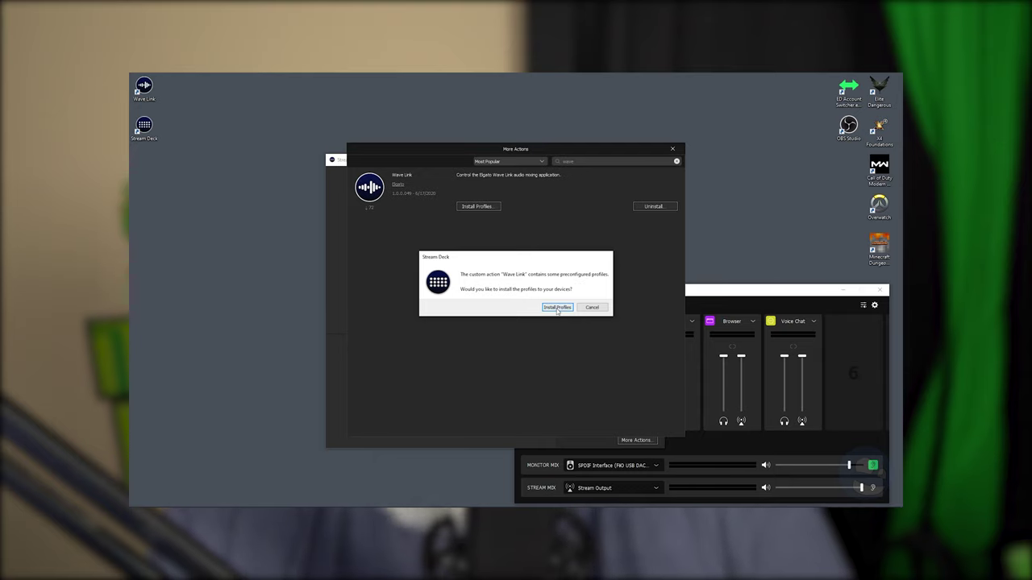
Step: Install the Wave Link preconfigured profiles and make Wave Link 1 the active Stream Deck profile
click(556, 307)
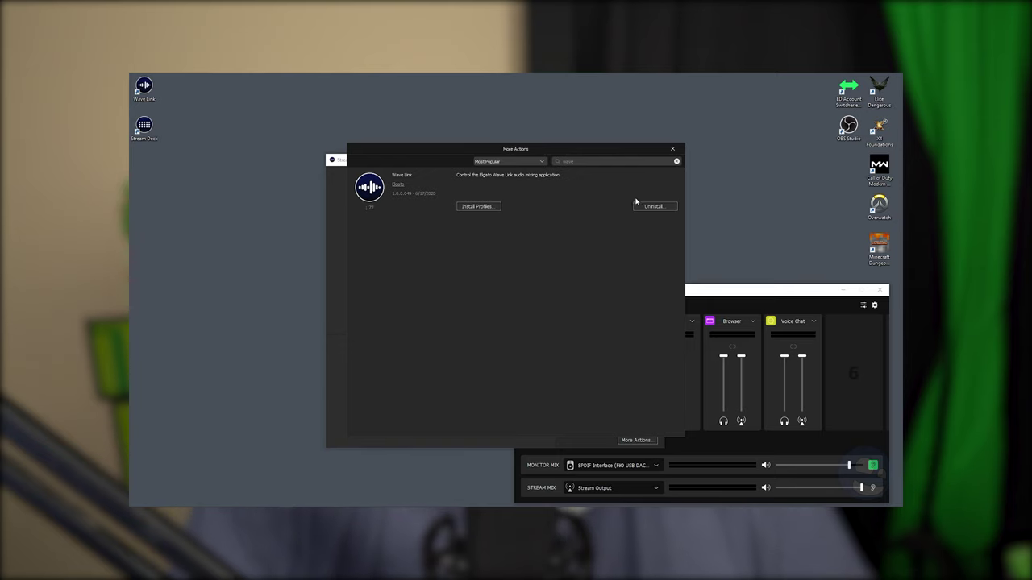
click(342, 163)
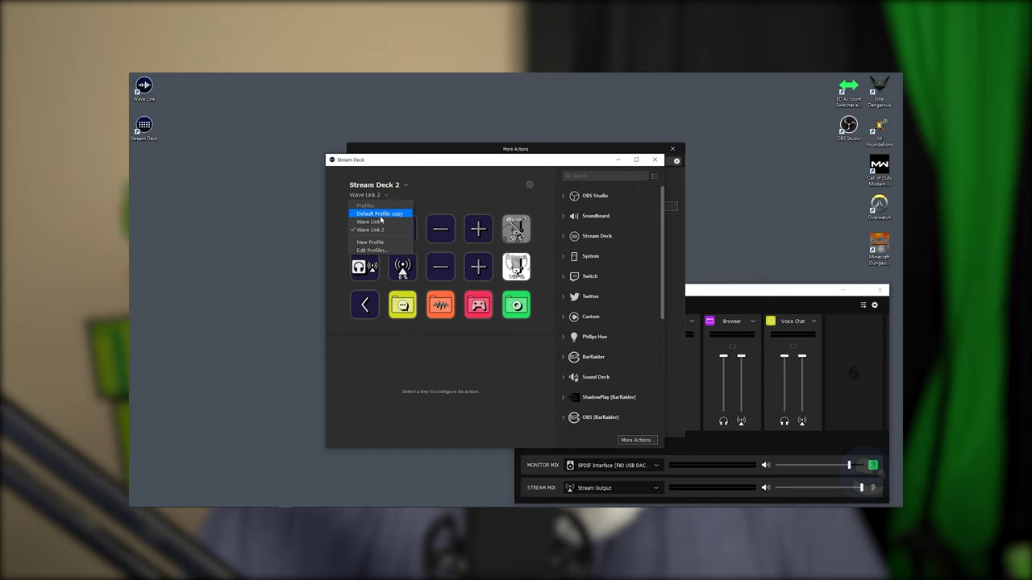
click(380, 214)
click(388, 196)
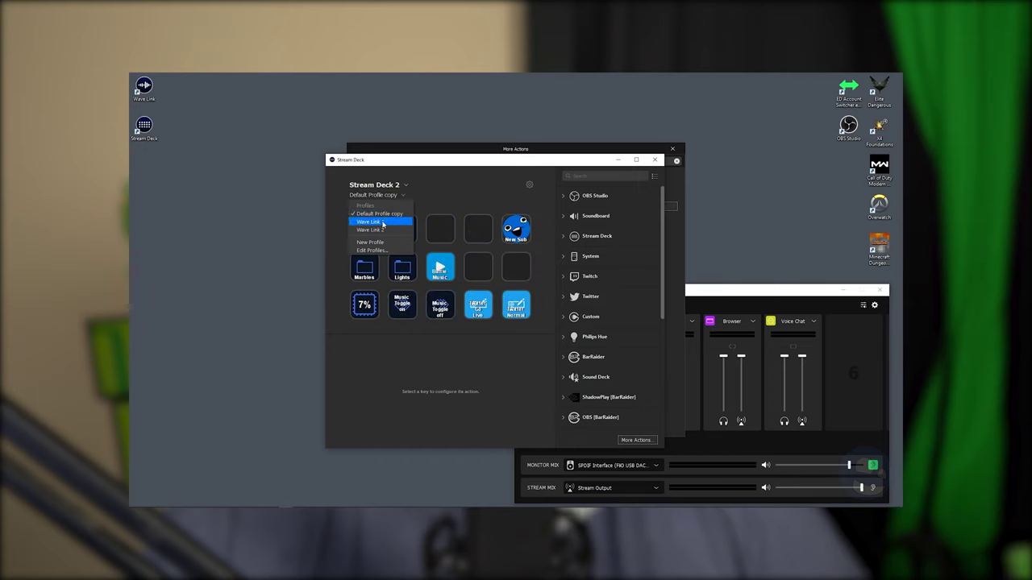
click(383, 222)
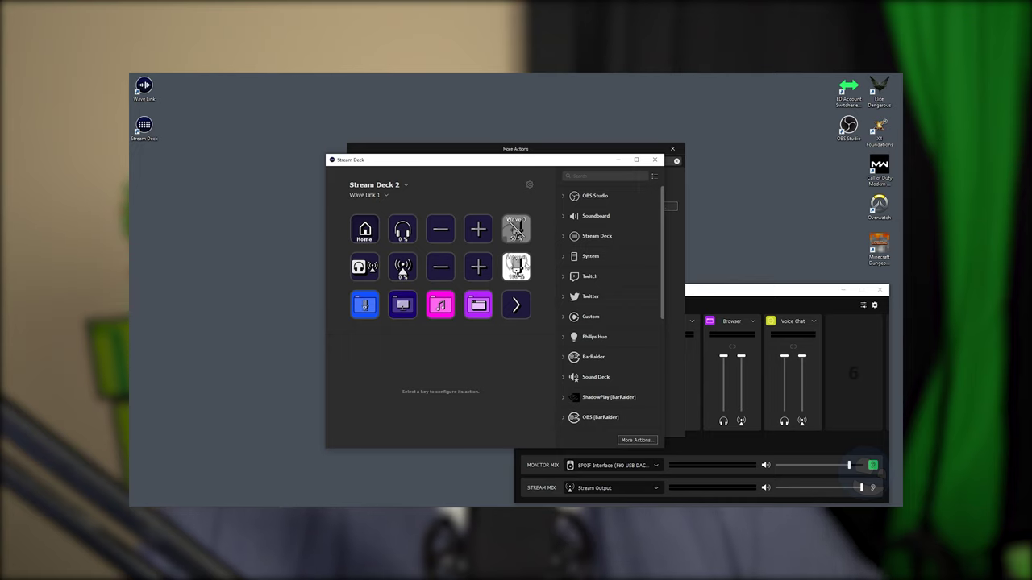
click(377, 201)
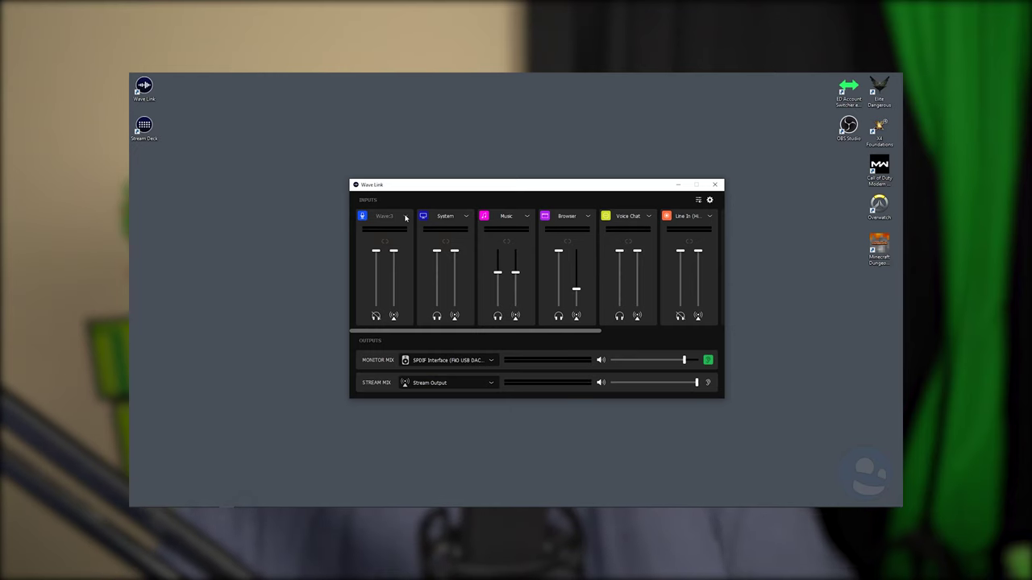
Step: Show the Wave:3 channel's settings popup with gain, output volume, mic/PC mix and the Clipguard tooltip
click(405, 217)
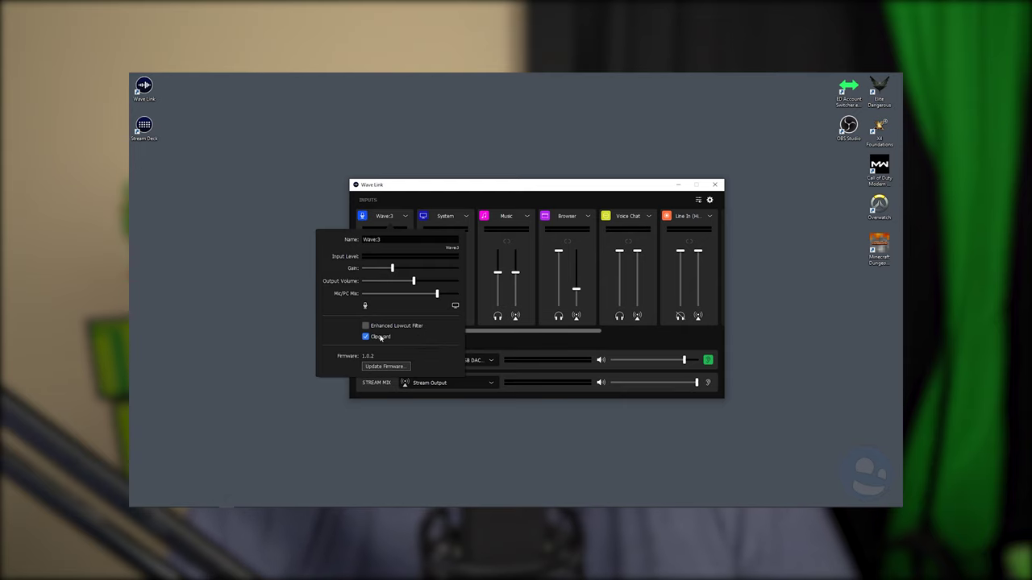
mouse_move(380, 338)
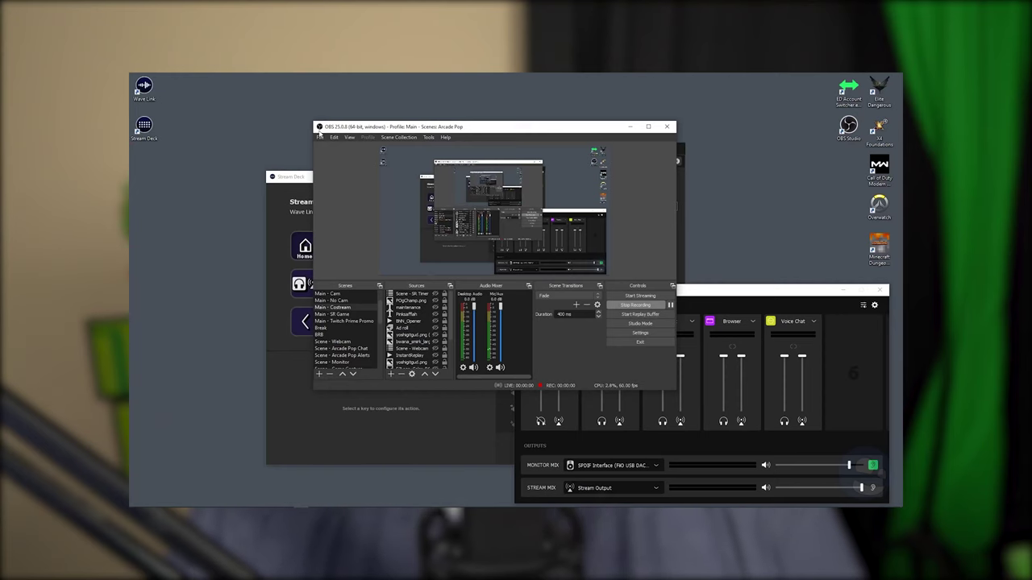
Step: Browse the Wave Link devices listed under Desktop Audio in OBS's Audio settings
click(327, 136)
click(447, 198)
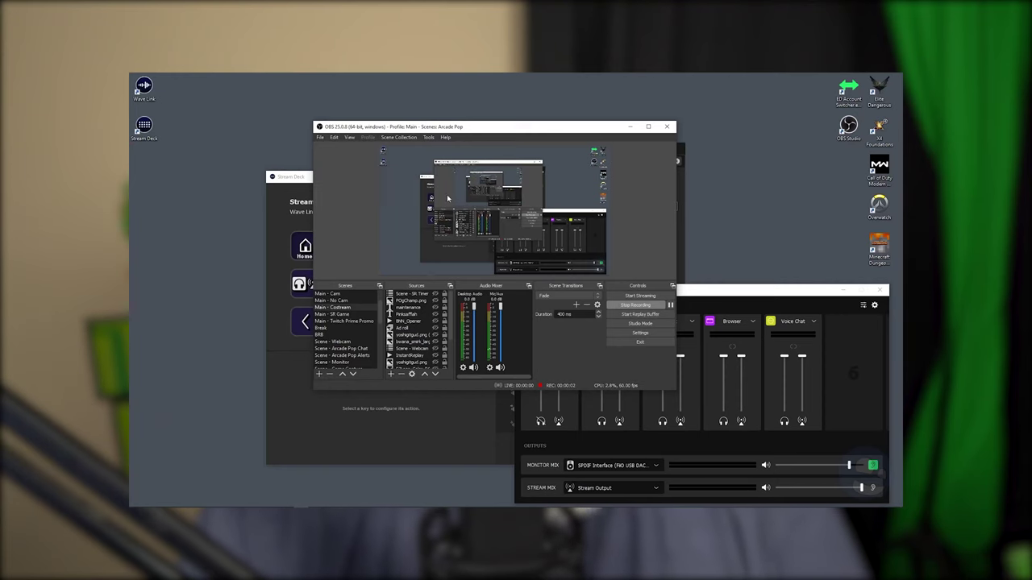
click(320, 137)
click(347, 173)
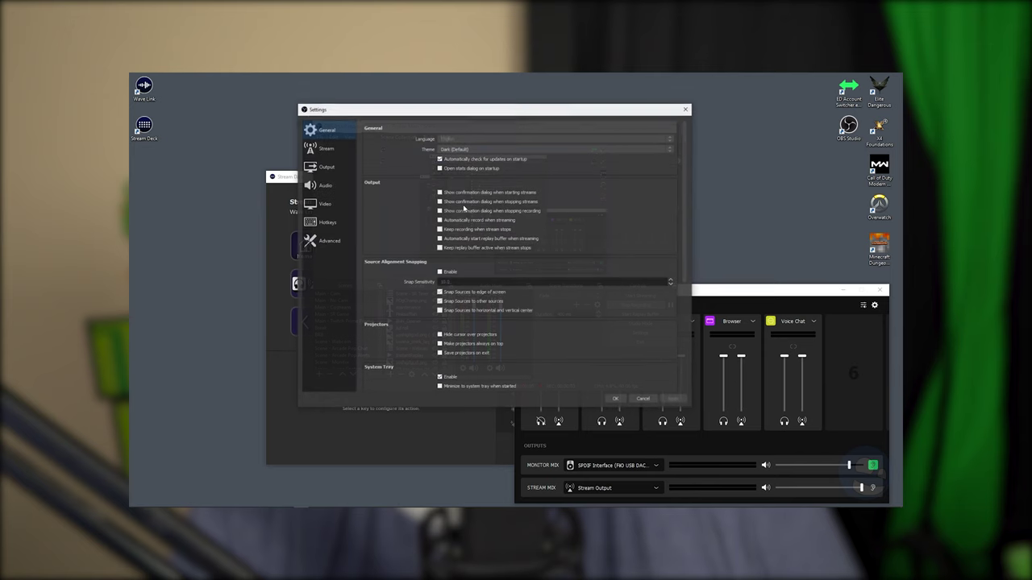
click(324, 185)
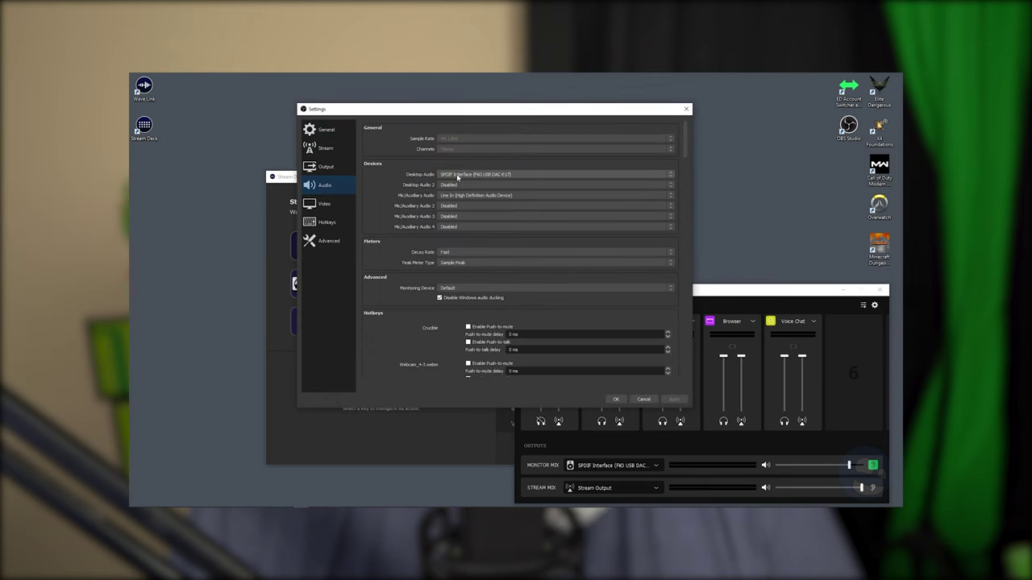
click(457, 177)
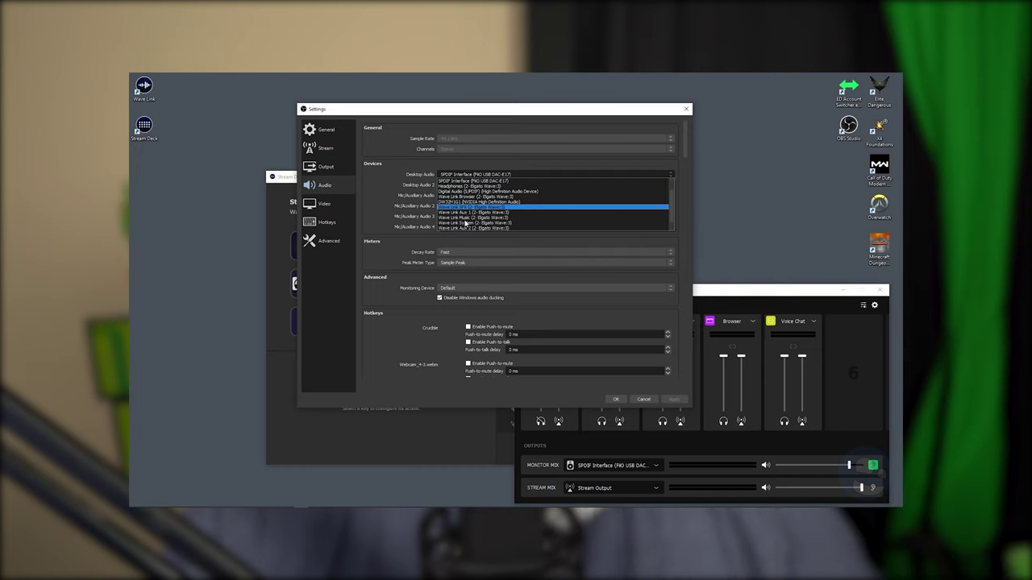
scroll(470, 227, down, 2)
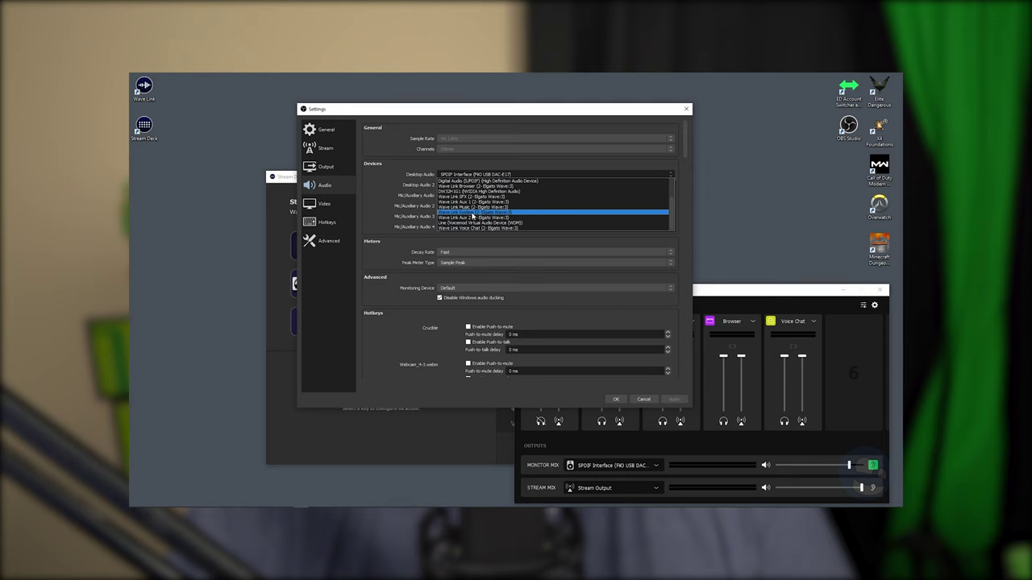
scroll(473, 216, up, 2)
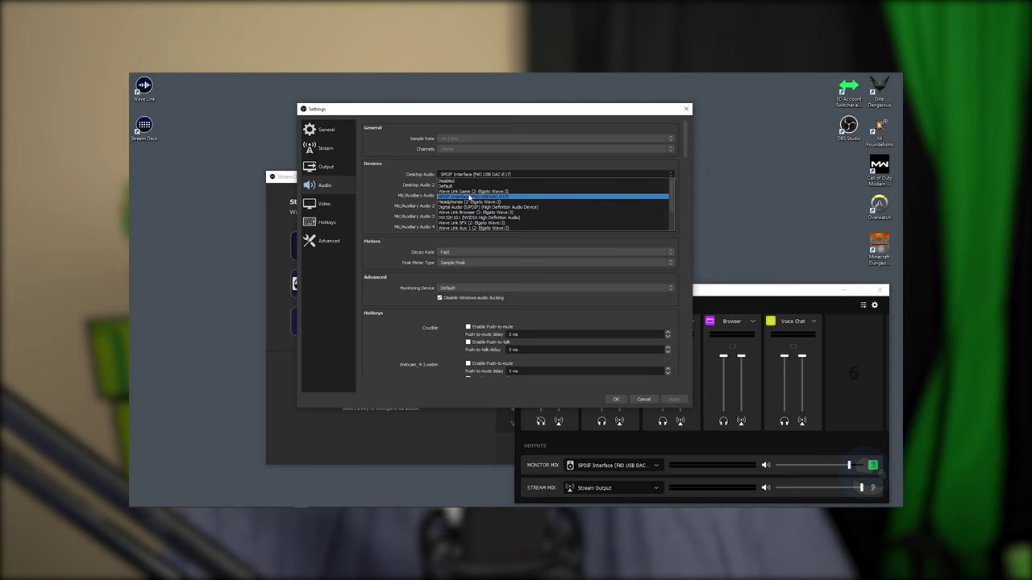
scroll(469, 200, down, 1)
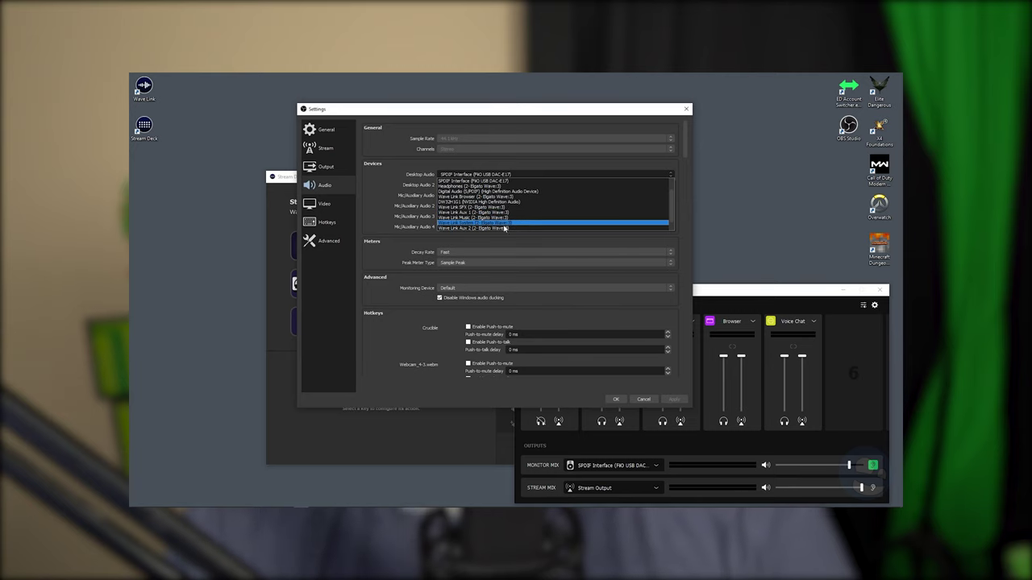
scroll(504, 225, down, 1)
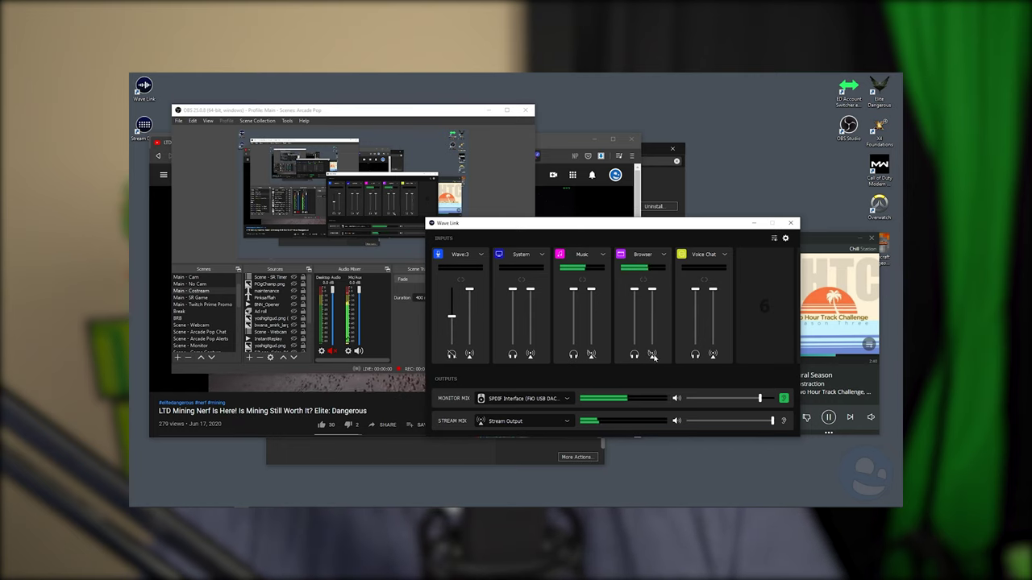
Step: Set the Music channel's stream level to about 50% and balance it against Browser
drag(590, 295, 589, 325)
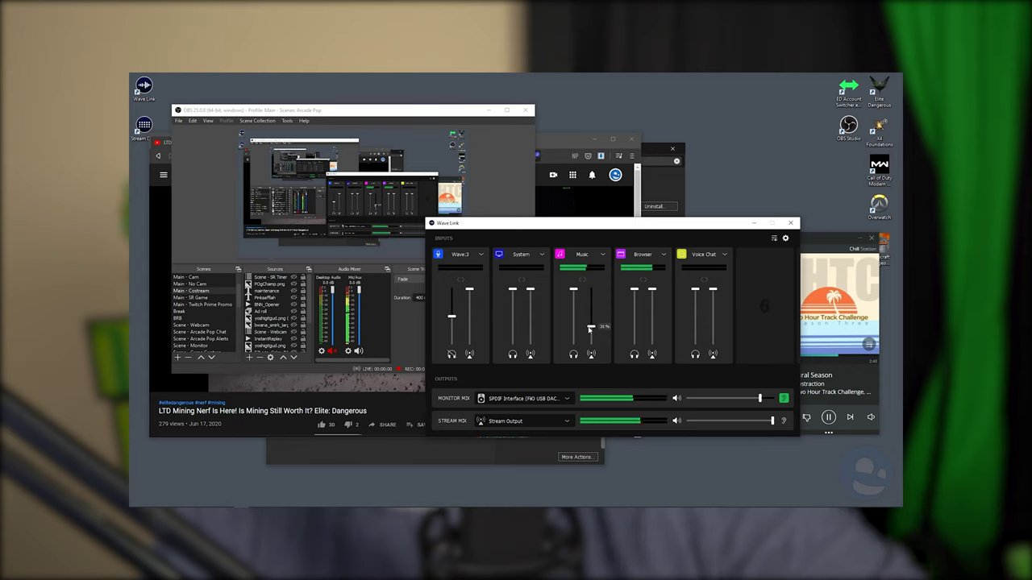
drag(589, 329, 590, 330)
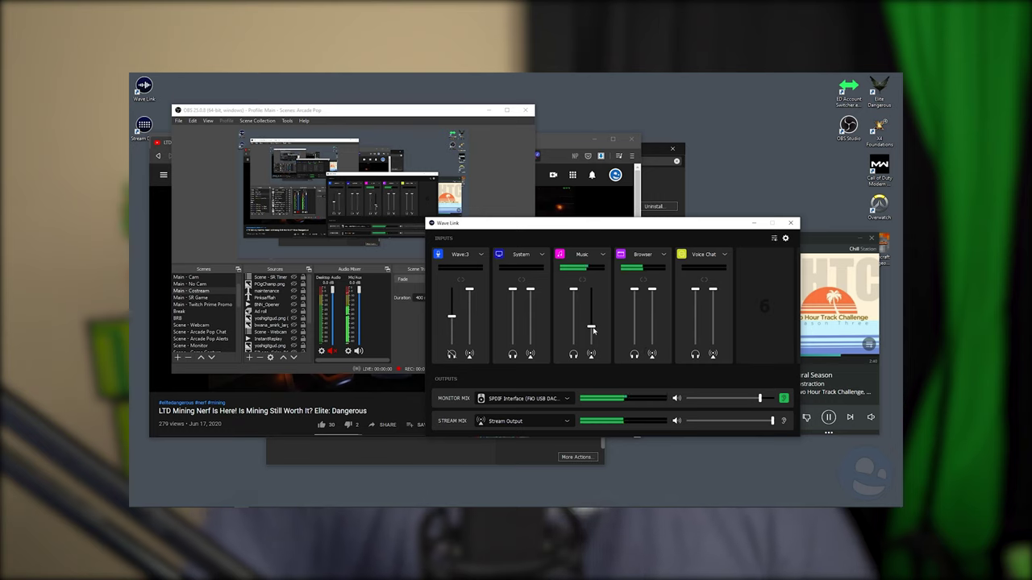
drag(588, 329, 591, 287)
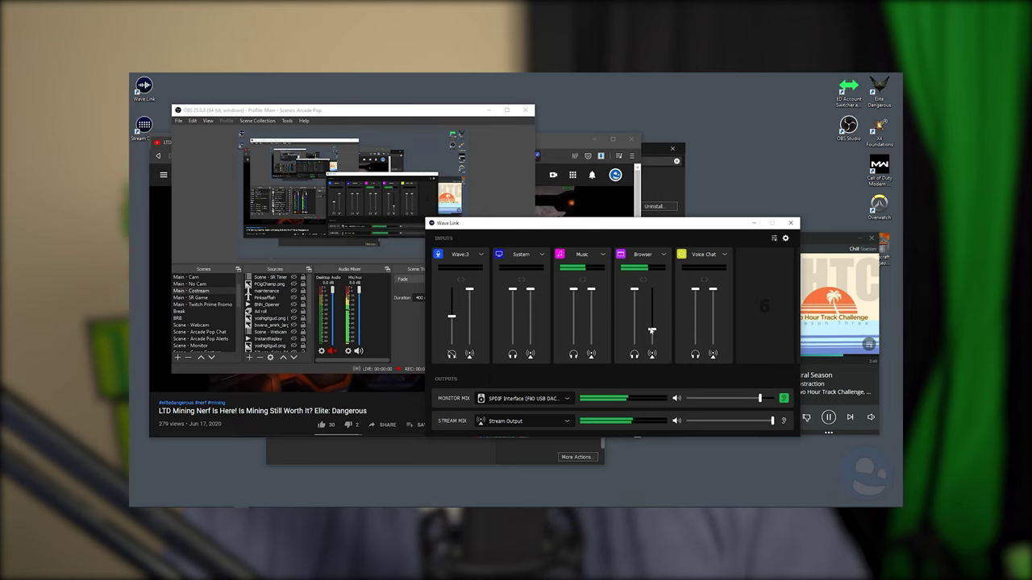
drag(652, 331, 591, 330)
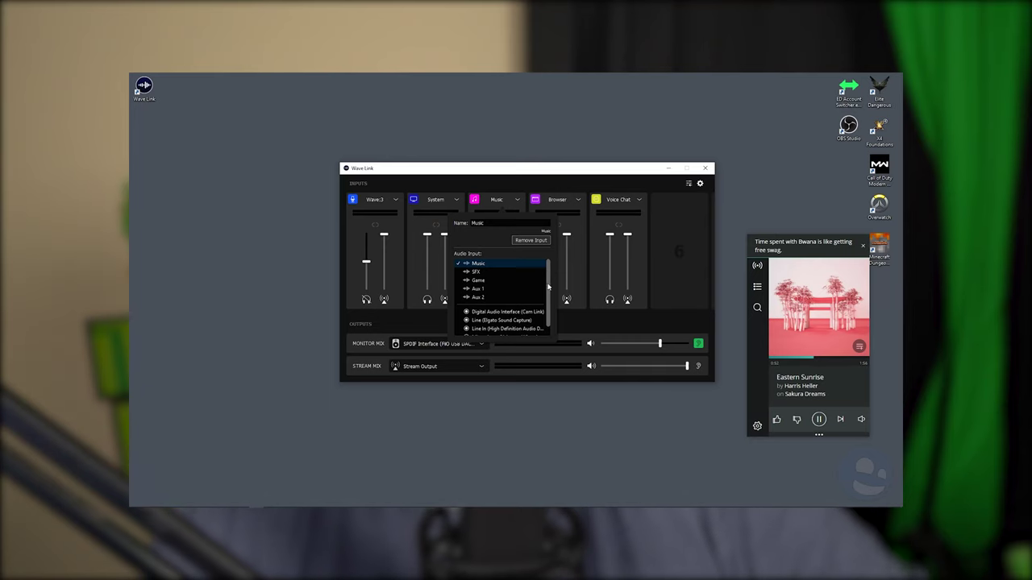
Step: Check the Music input's settings, then bring up Windows' App volume and device preferences
scroll(548, 292, down, 1)
scroll(548, 297, up, 1)
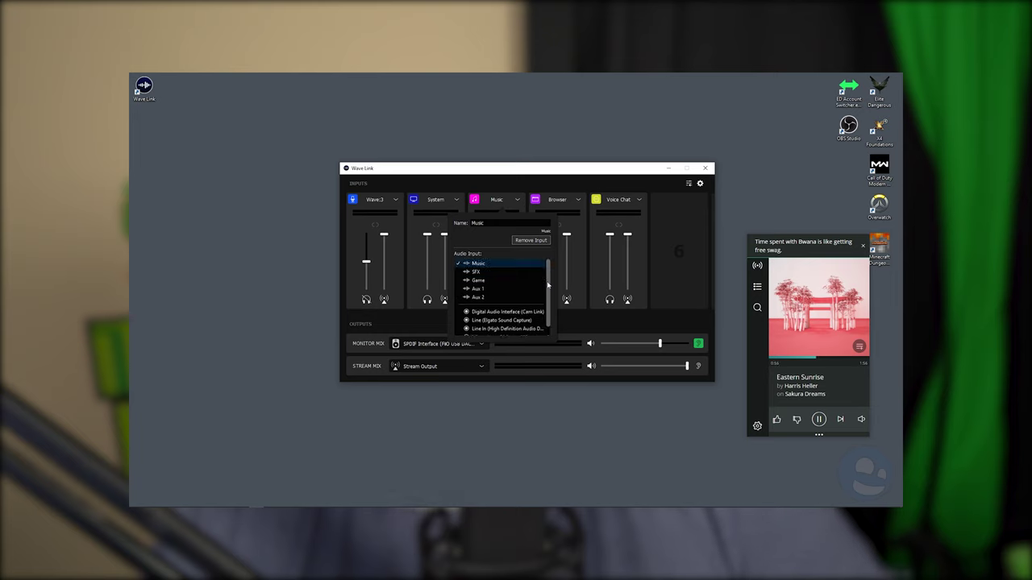
click(516, 202)
click(516, 201)
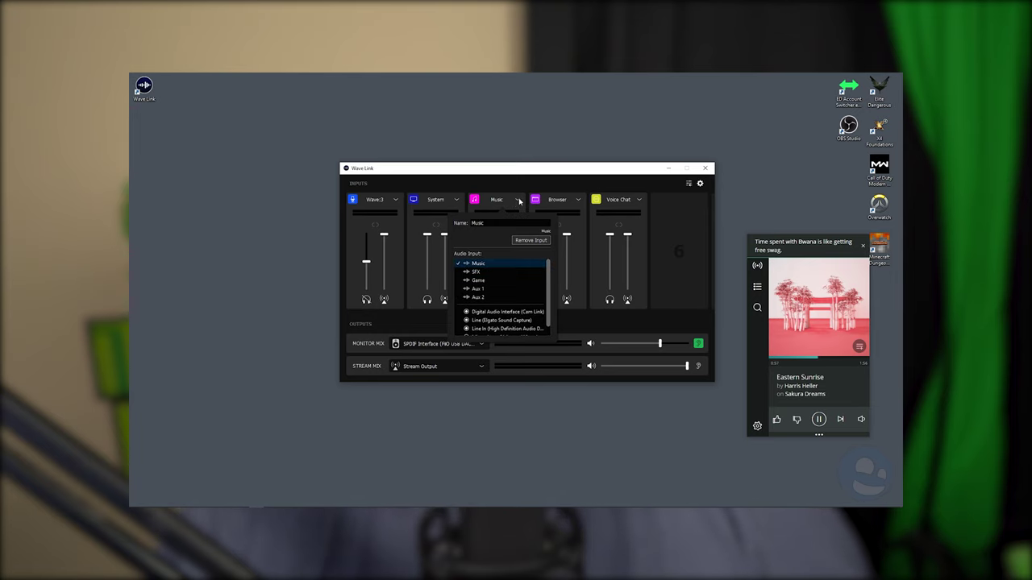
click(516, 202)
click(688, 183)
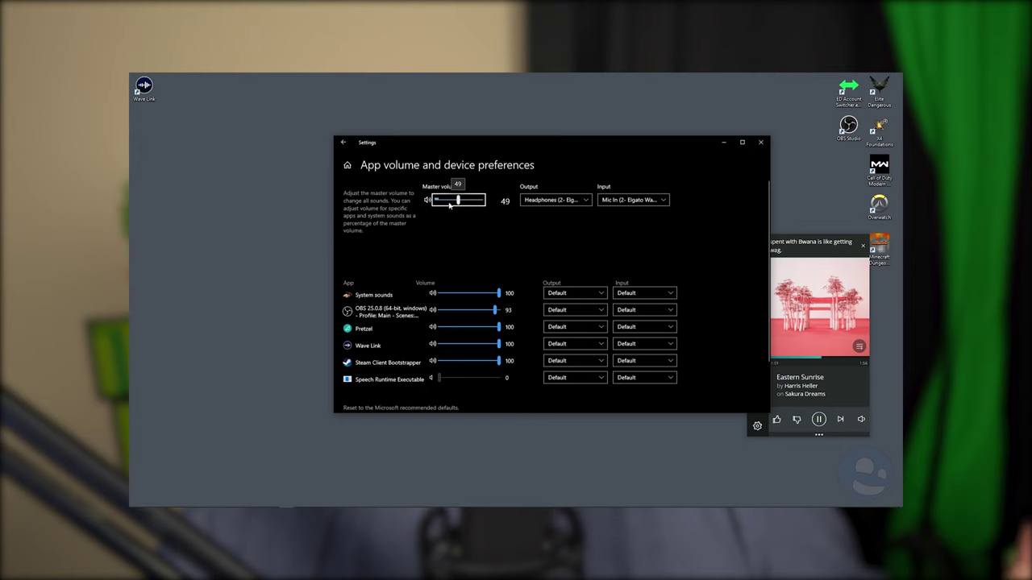
Step: Route Pretzel's audio output to Wave Link Music
scroll(407, 349, down, 1)
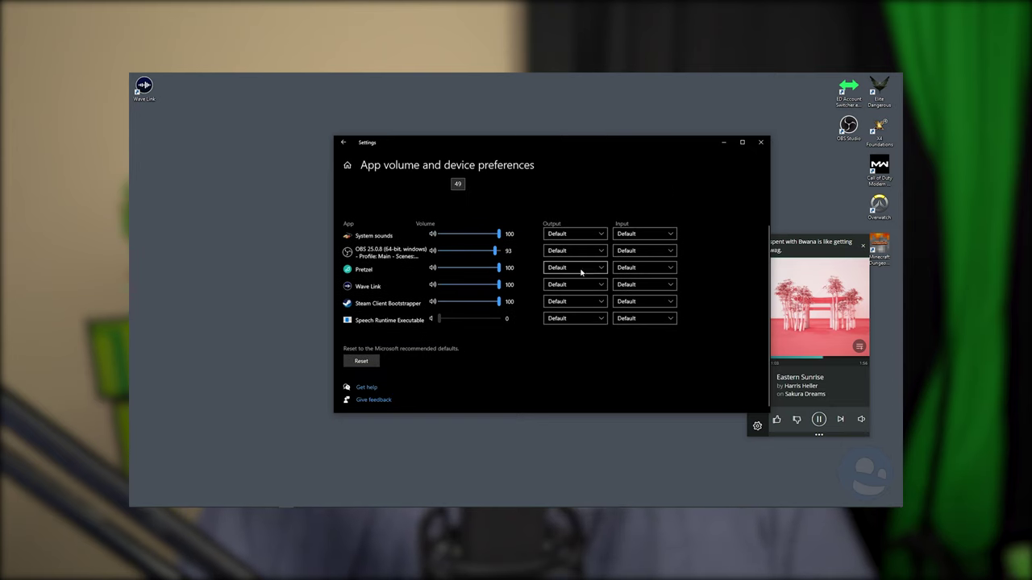
click(593, 272)
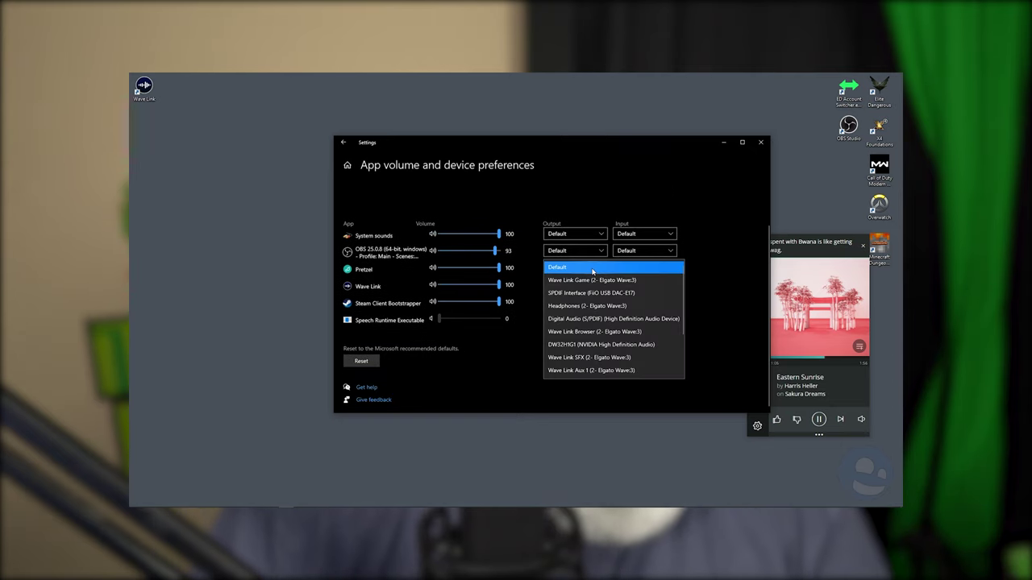
scroll(581, 364, down, 1)
click(592, 345)
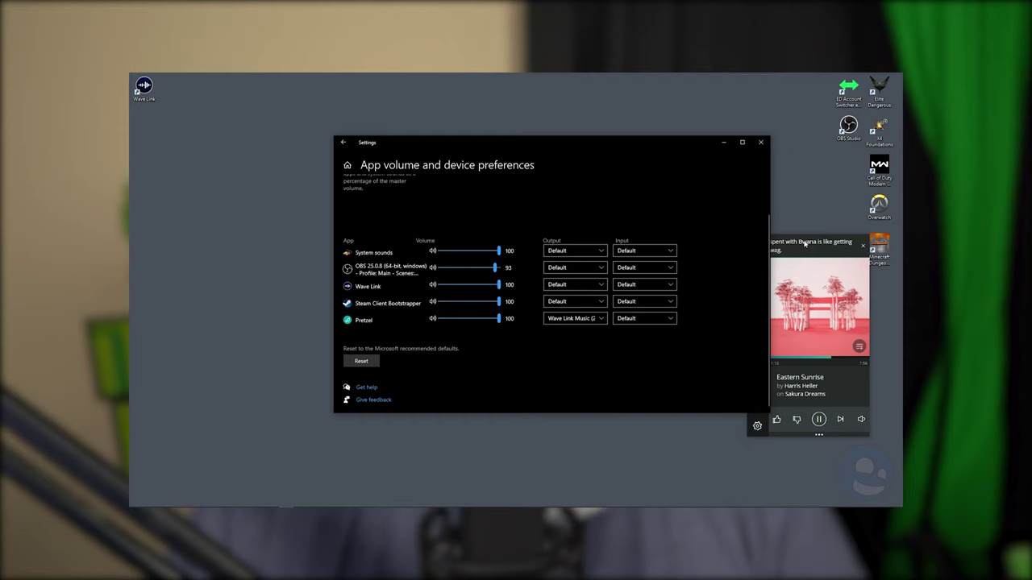
Step: Move the Pretzel window aside and close the App volume and device preferences
drag(805, 243, 815, 242)
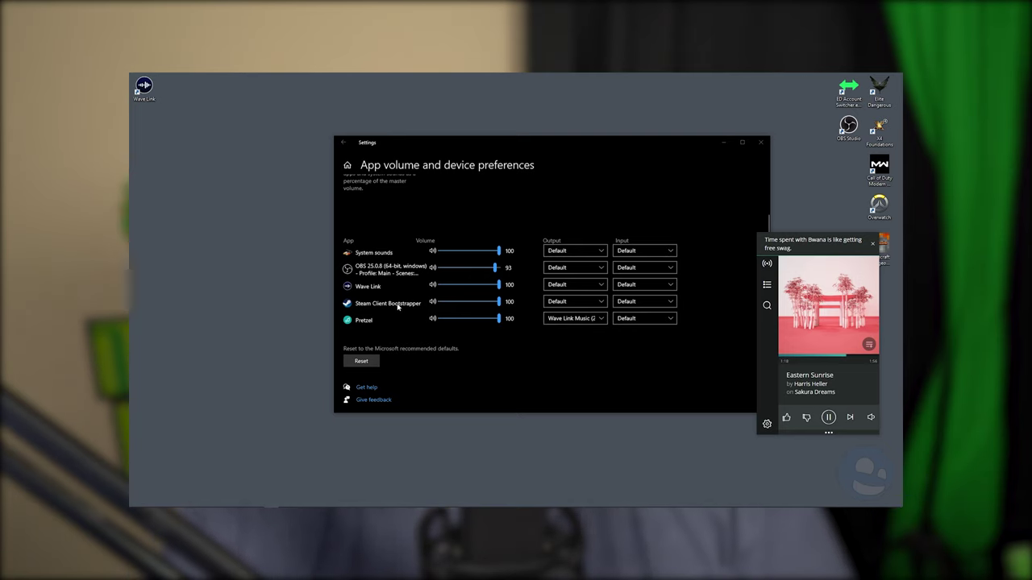
scroll(484, 302, up, 2)
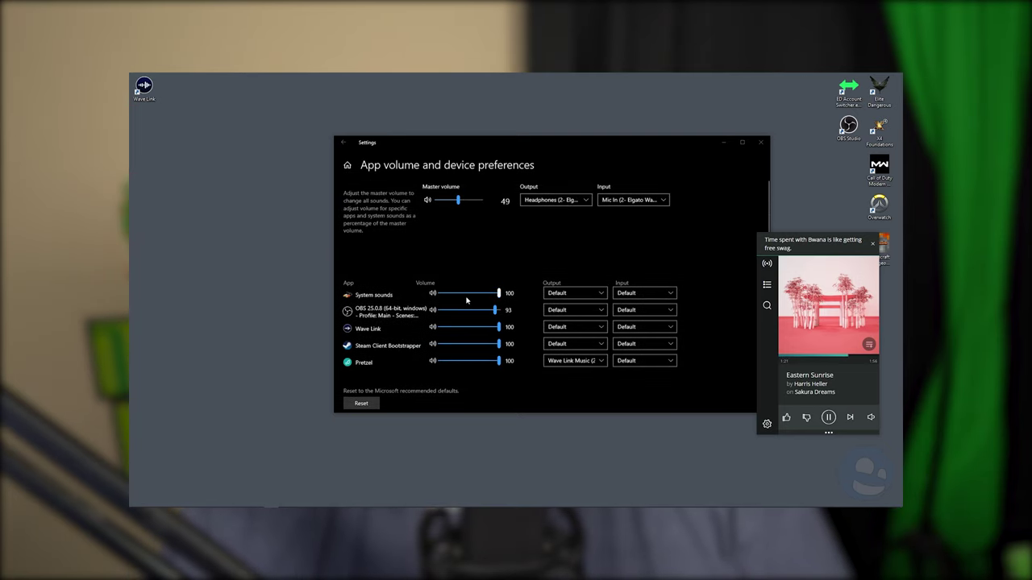
scroll(478, 299, down, 2)
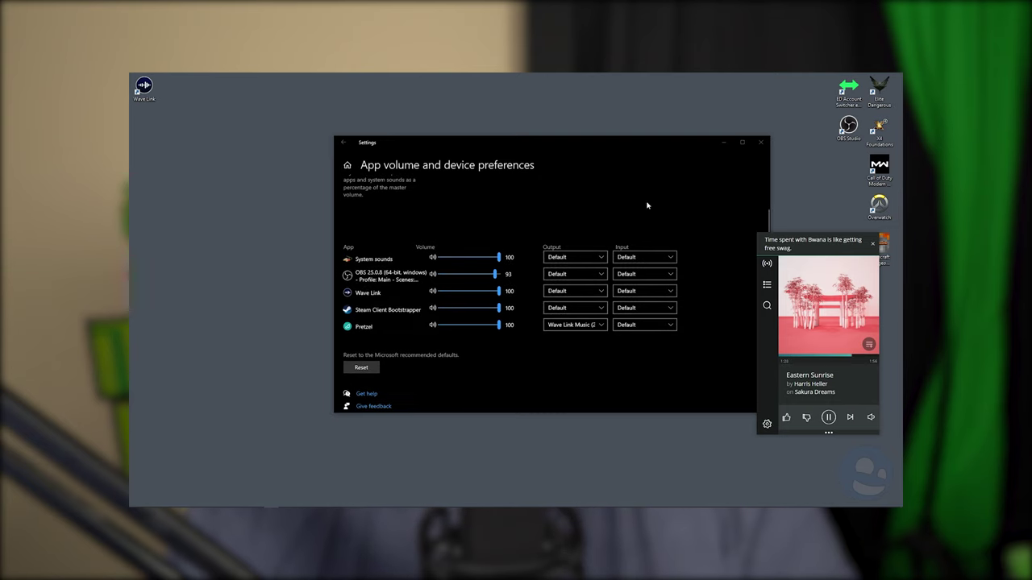
click(761, 143)
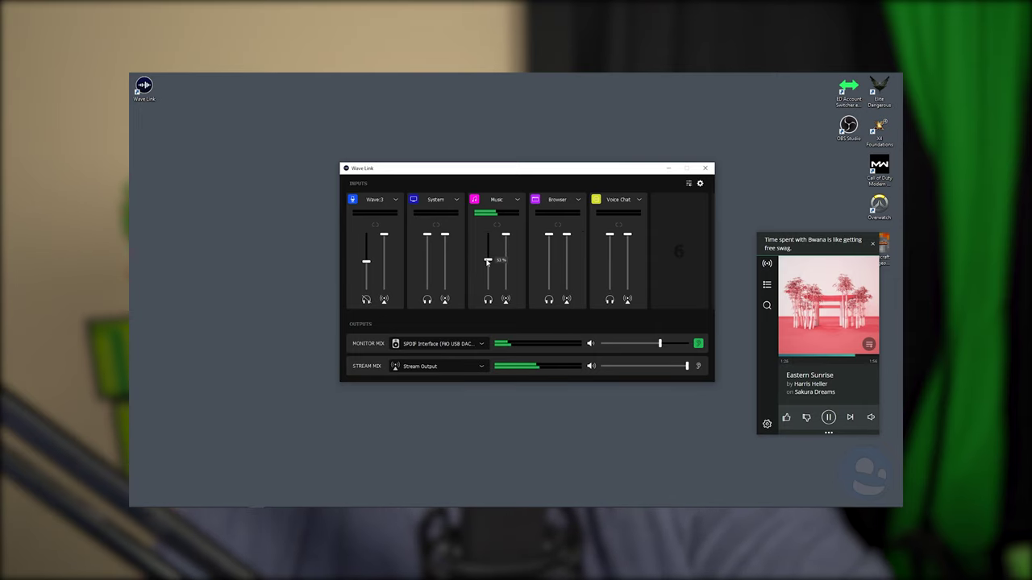
Step: Push the Music monitor fader to full and lower the Music stream fader
drag(487, 261, 488, 234)
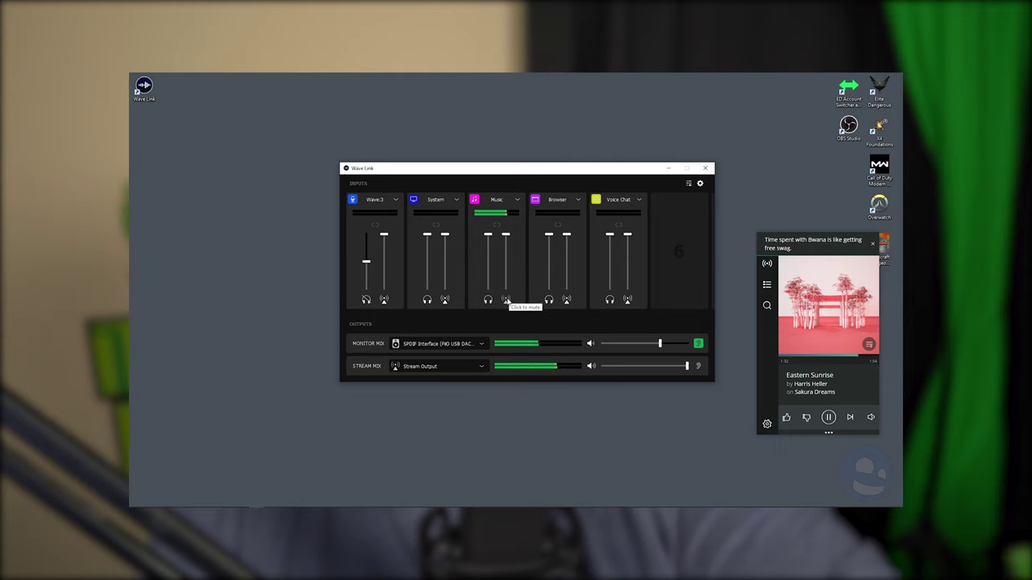
mouse_move(506, 234)
mouse_down()
mouse_move(511, 277)
mouse_move(505, 235)
mouse_up()
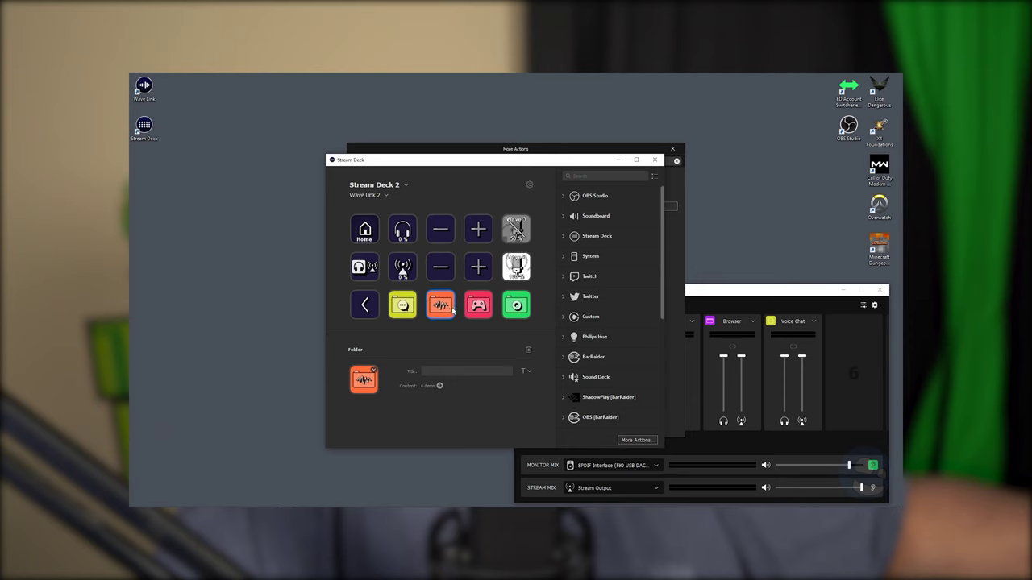
click(478, 306)
click(516, 307)
click(366, 310)
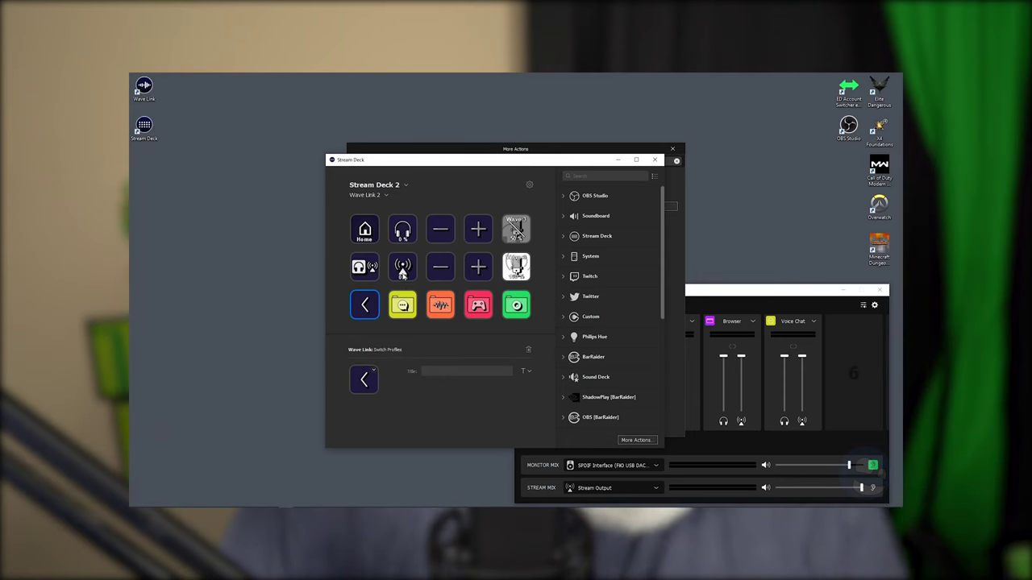
click(440, 305)
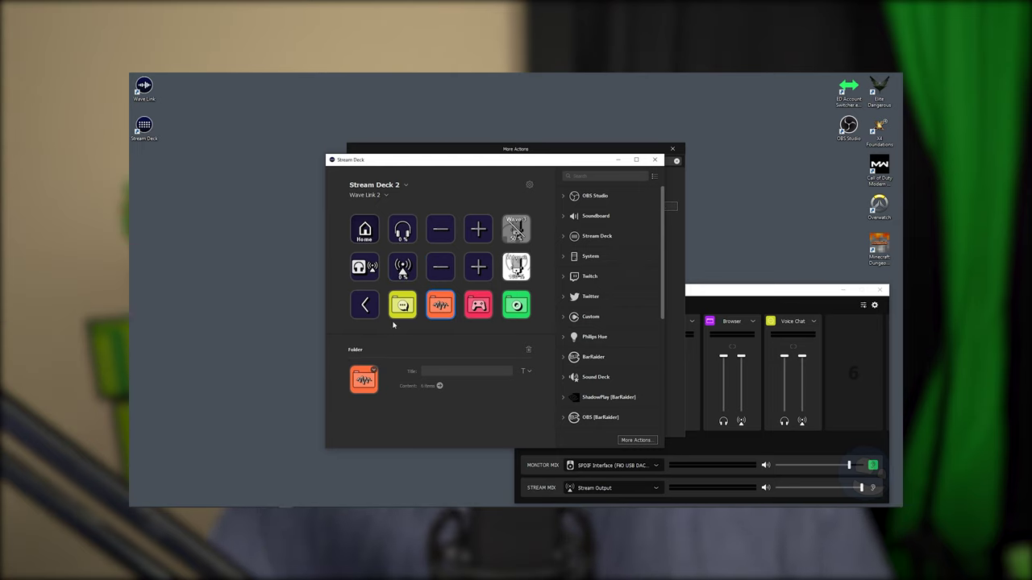
double_click(440, 305)
click(401, 232)
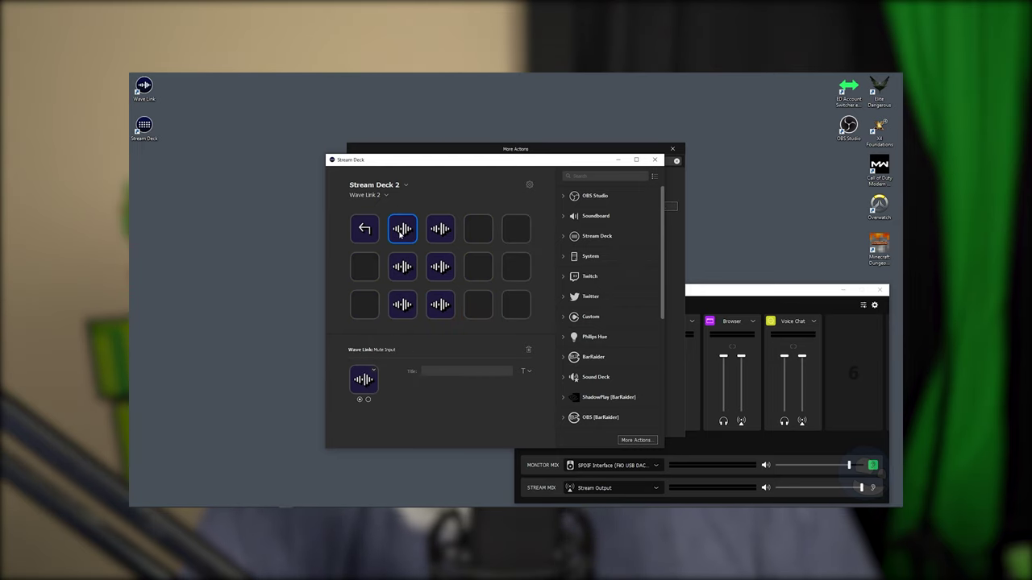
click(402, 305)
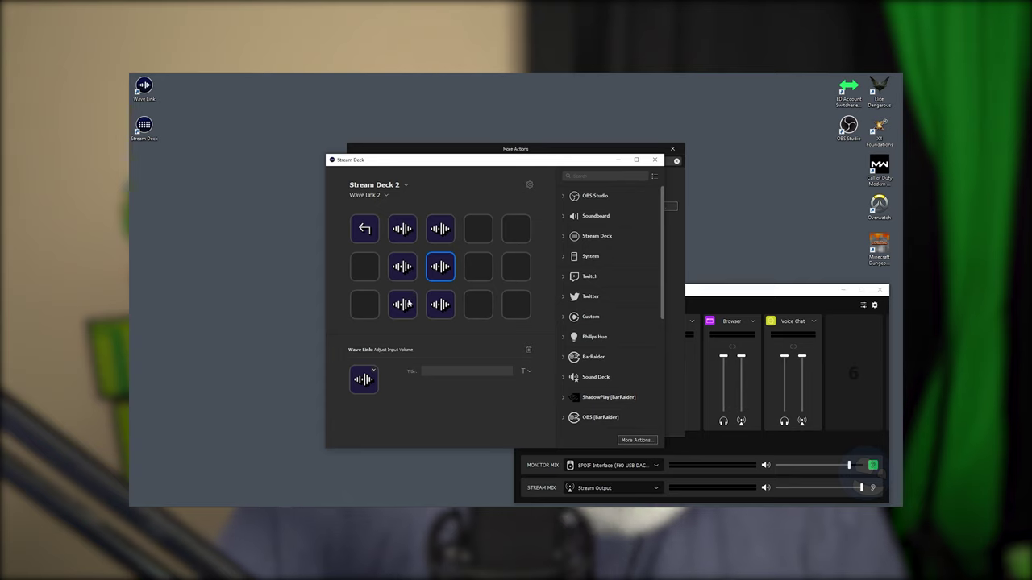
click(440, 305)
double_click(365, 229)
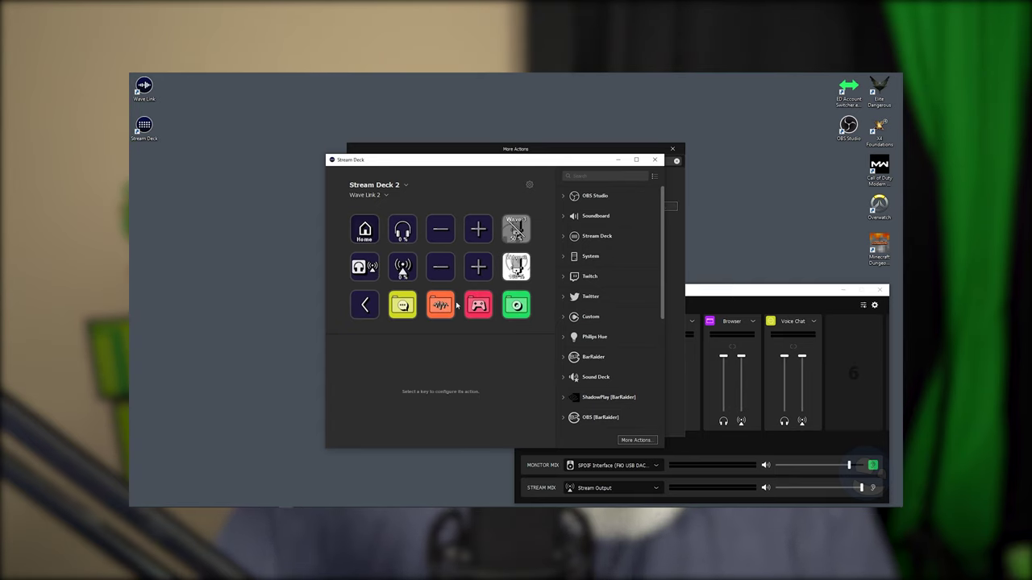
click(477, 308)
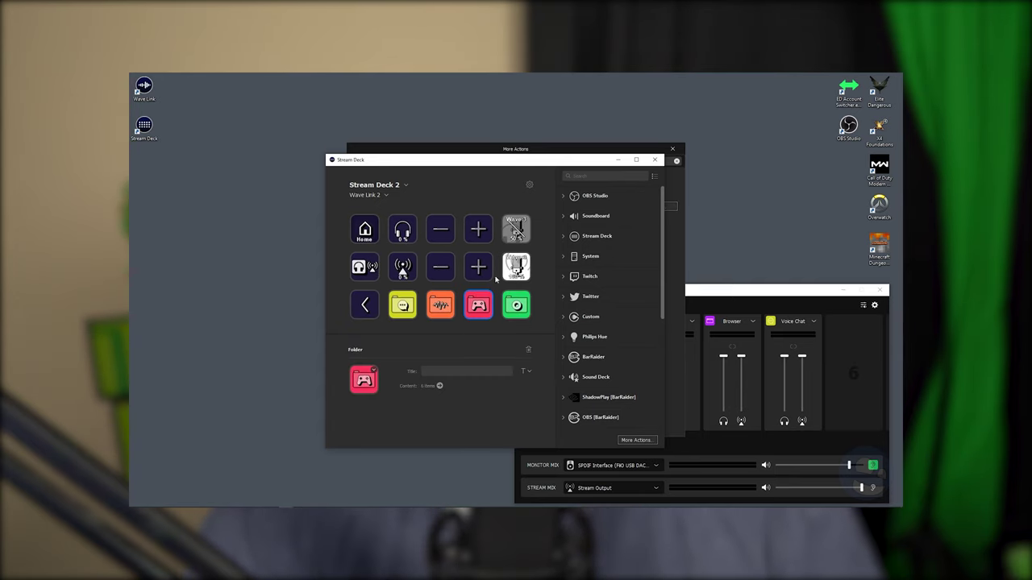
click(516, 229)
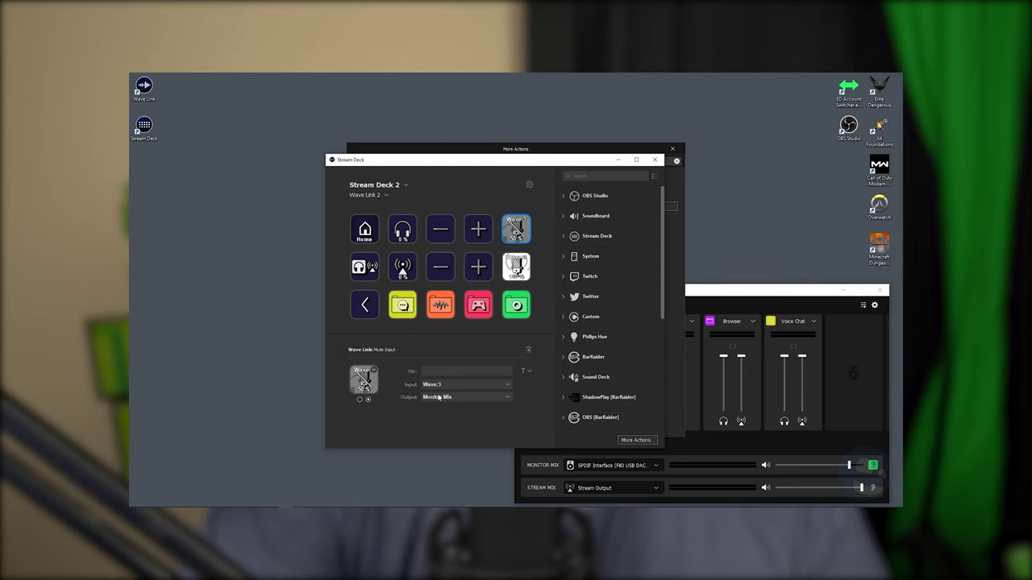
click(408, 231)
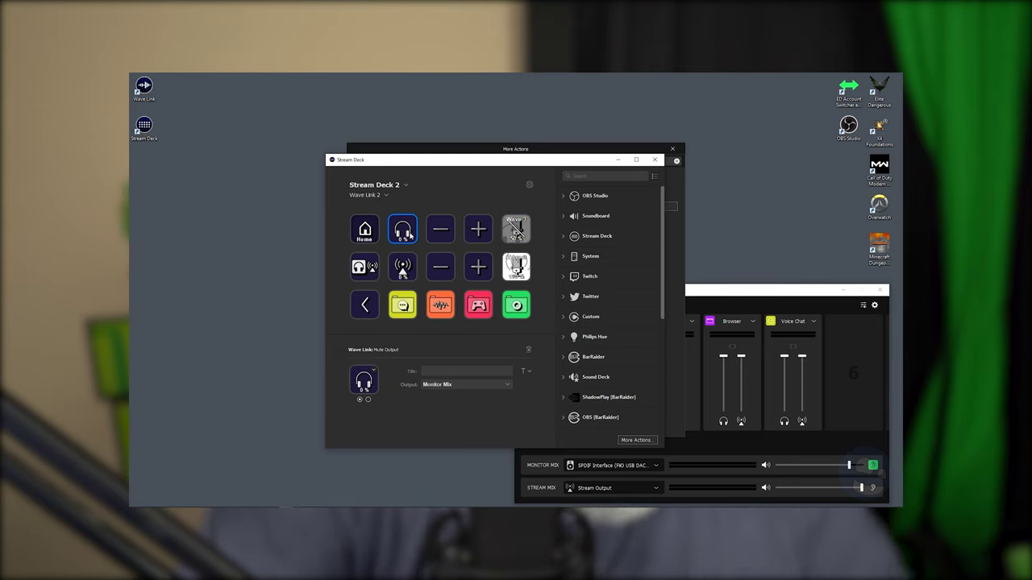
Step: Select Stream Deck 1 and load its Wave Link 1 profile
click(379, 196)
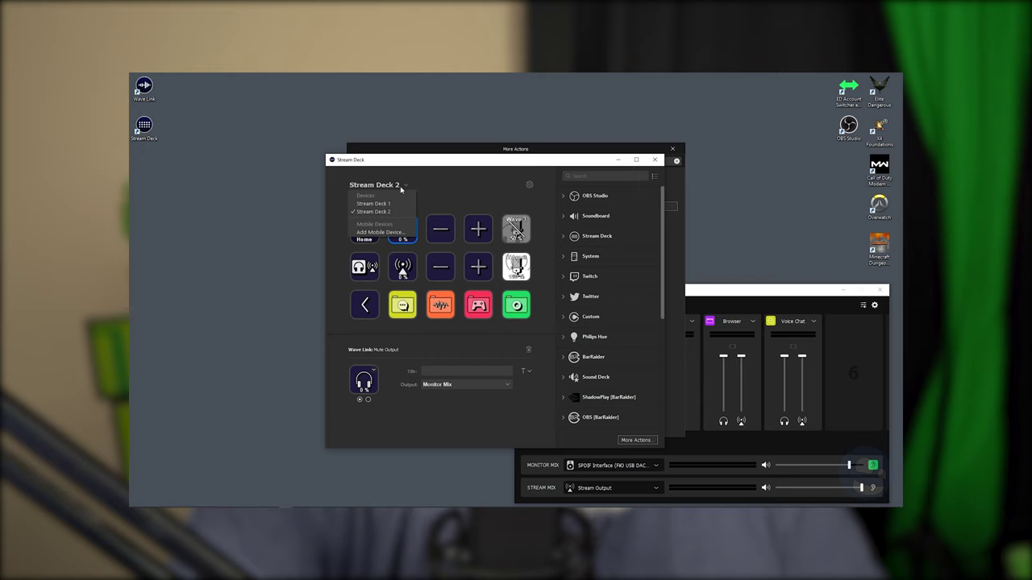
click(385, 209)
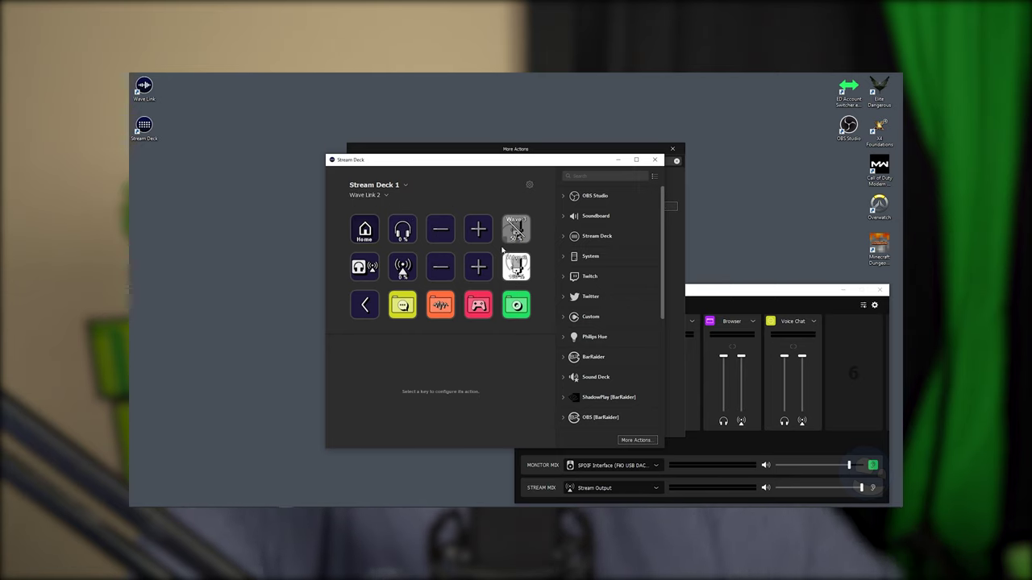
click(382, 198)
click(372, 231)
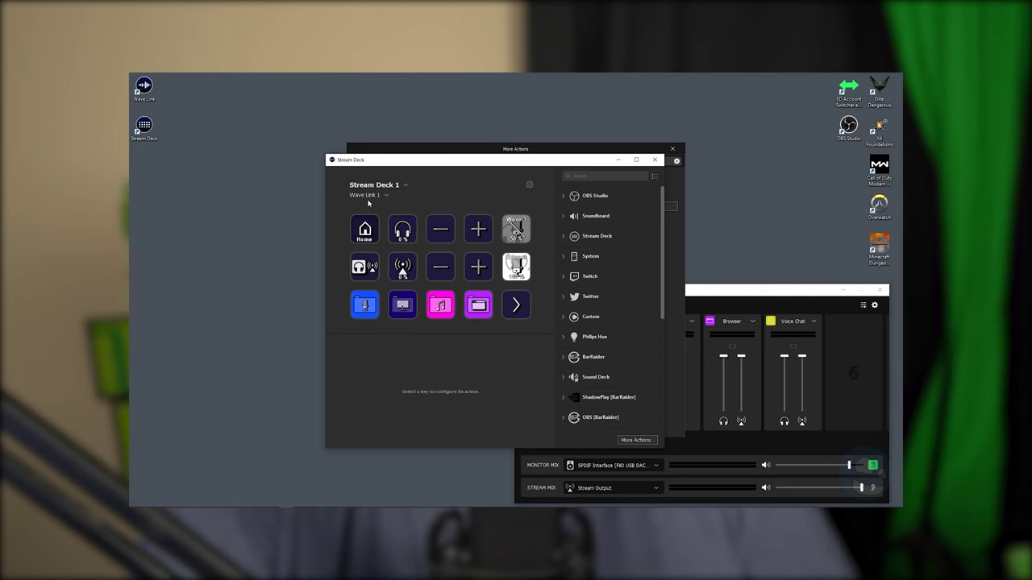
click(371, 196)
click(389, 224)
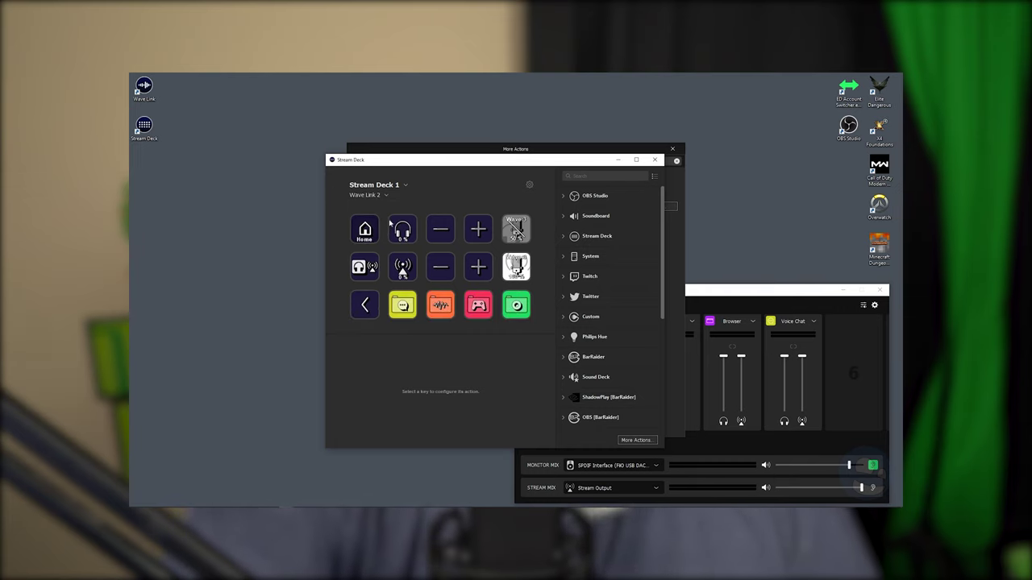
click(384, 200)
click(375, 231)
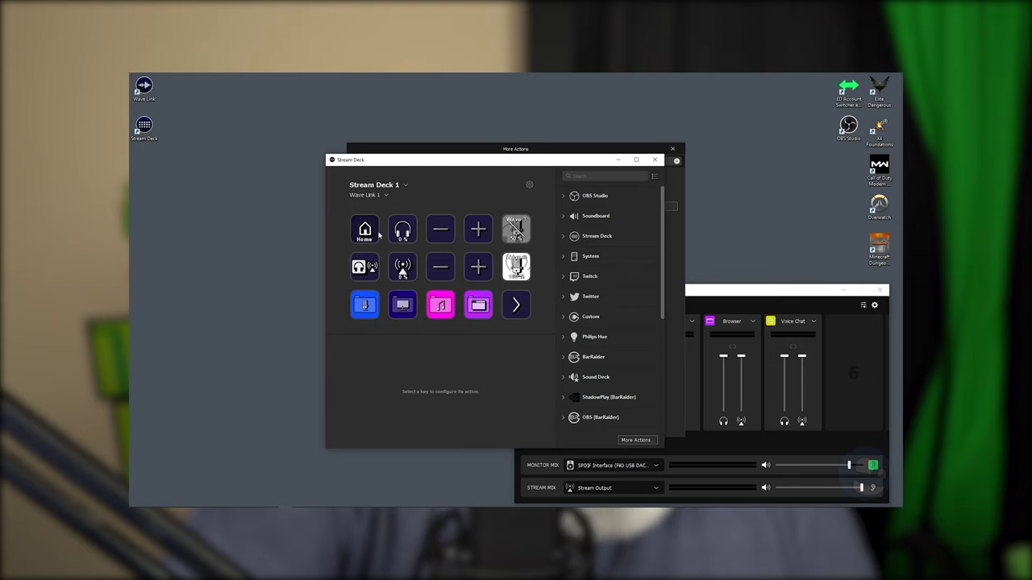
Step: Inspect the Stream Mix volume-up key in the blue Wave:3 folder, then return to the main page
double_click(365, 307)
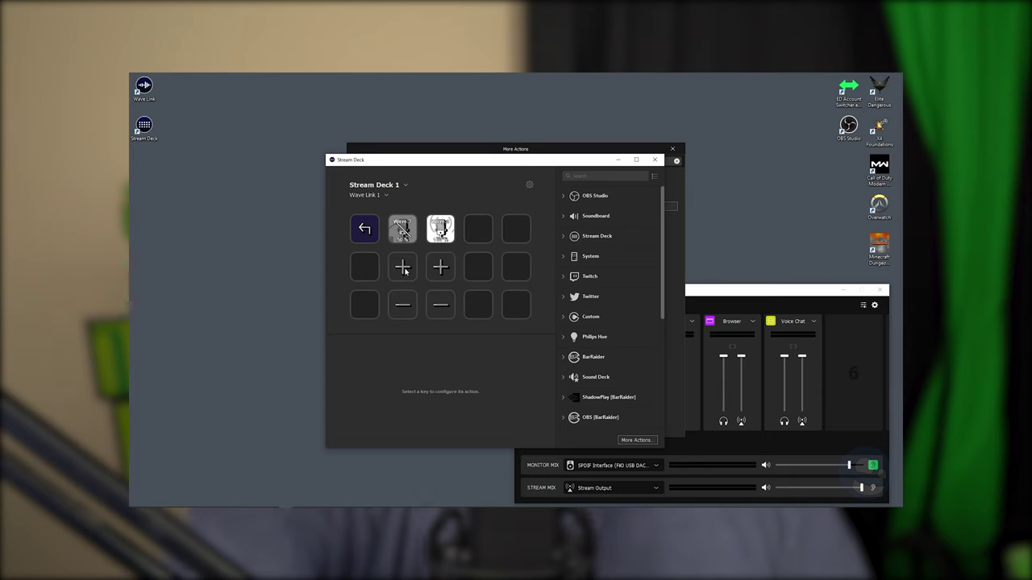
click(441, 269)
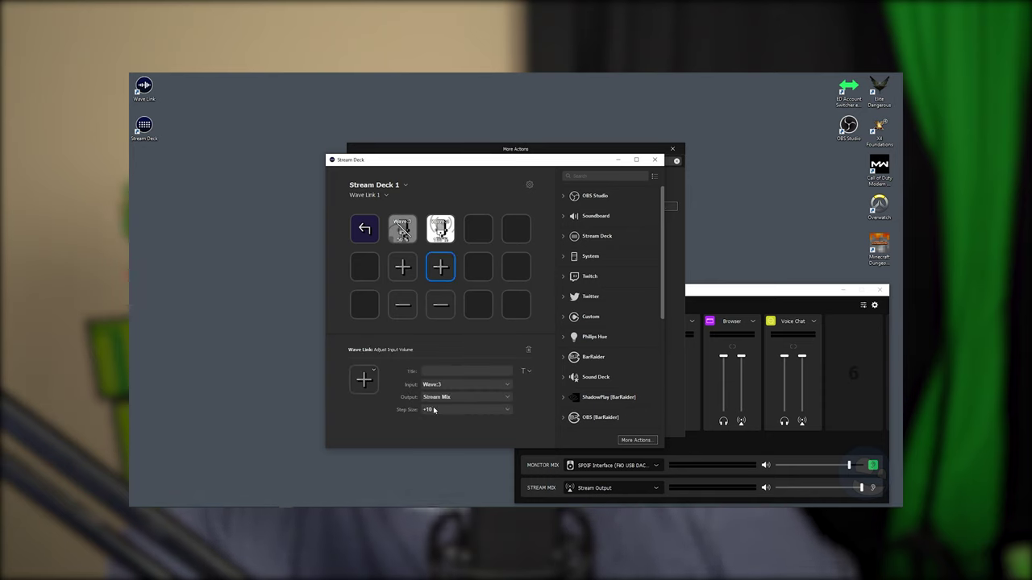
click(364, 234)
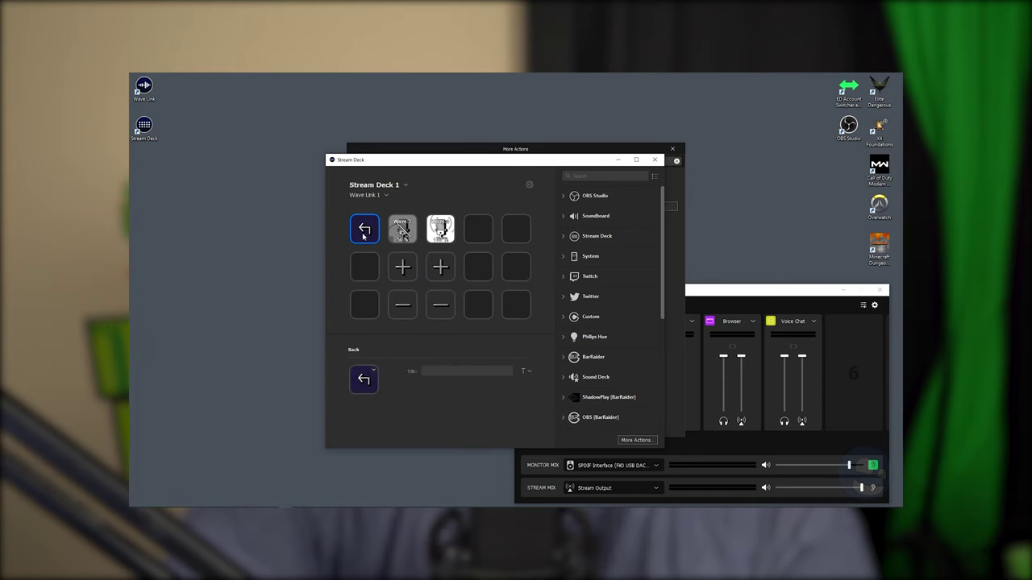
double_click(363, 234)
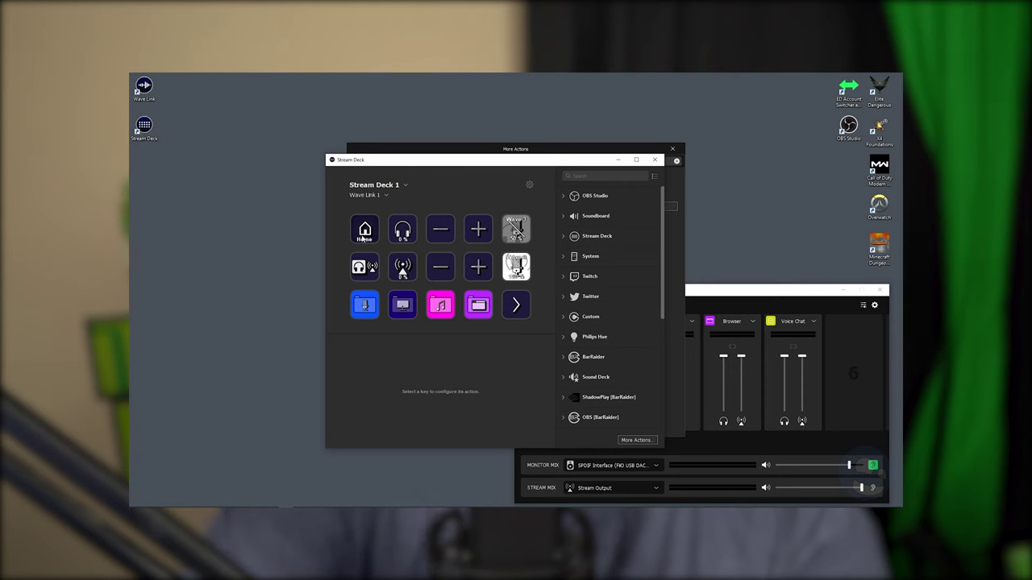